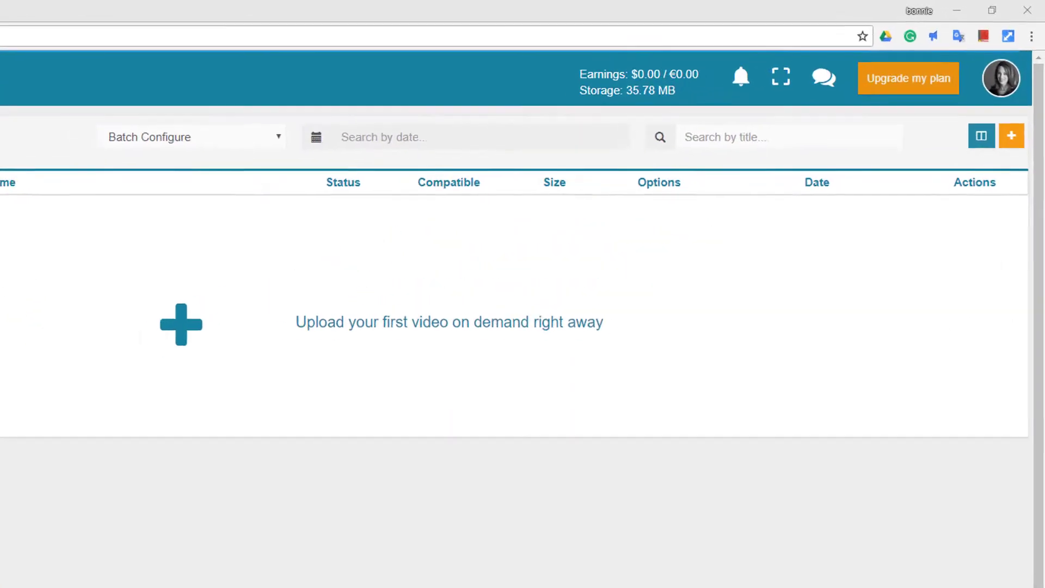
# Open DaCast's video upload page, which directs files over 2GB to FTP.
pyautogui.click(1011, 143)
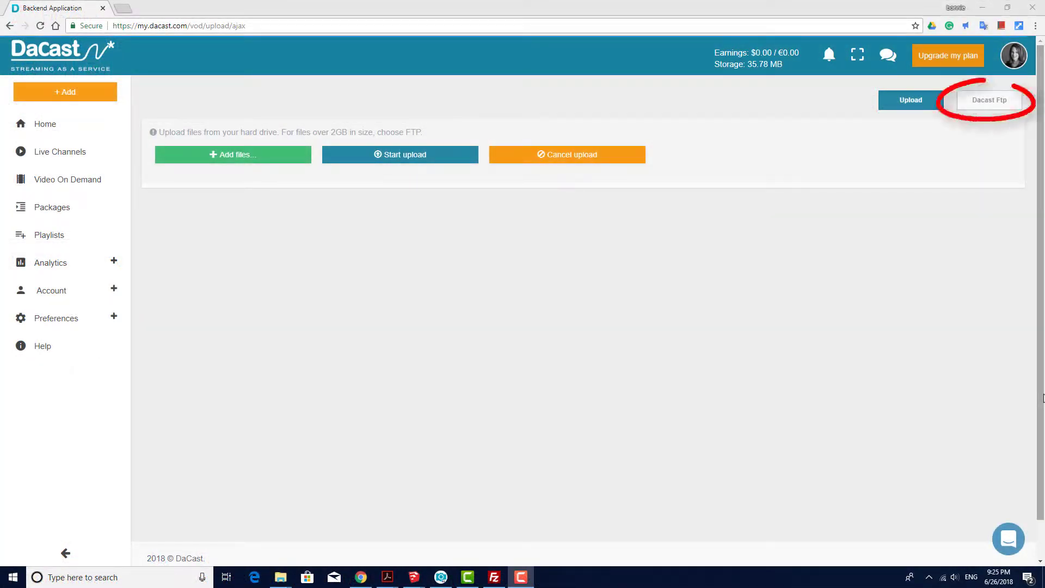
# Show the DaCast FTP details: host, login and password for the personal FTP space.
pyautogui.click(1000, 104)
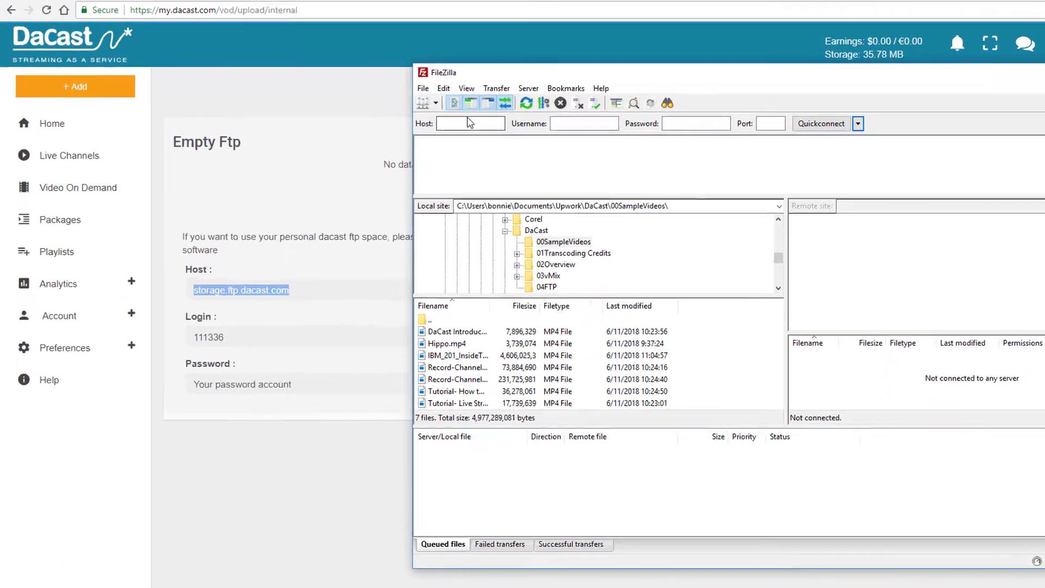
# Quickconnect FileZilla to storage.ftp-auto.dacast.com with the DaCast login and password.
pyautogui.press('Left')
pyautogui.press('Left')
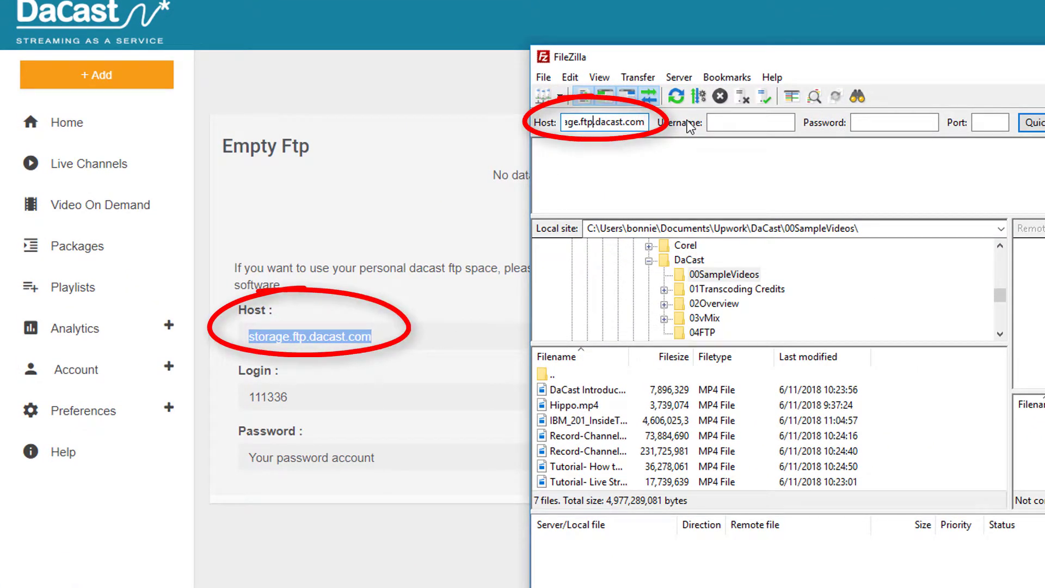
pyautogui.press('Left')
pyautogui.press('Left')
pyautogui.write('-auto')
pyautogui.click(719, 122)
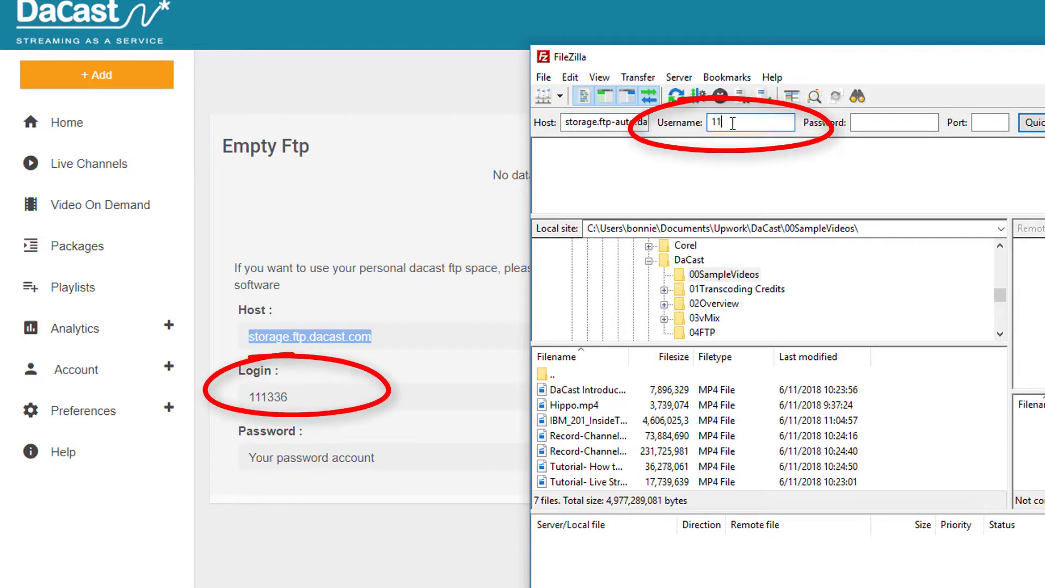
pyautogui.write('111336')
pyautogui.click(882, 122)
pyautogui.write('*********')
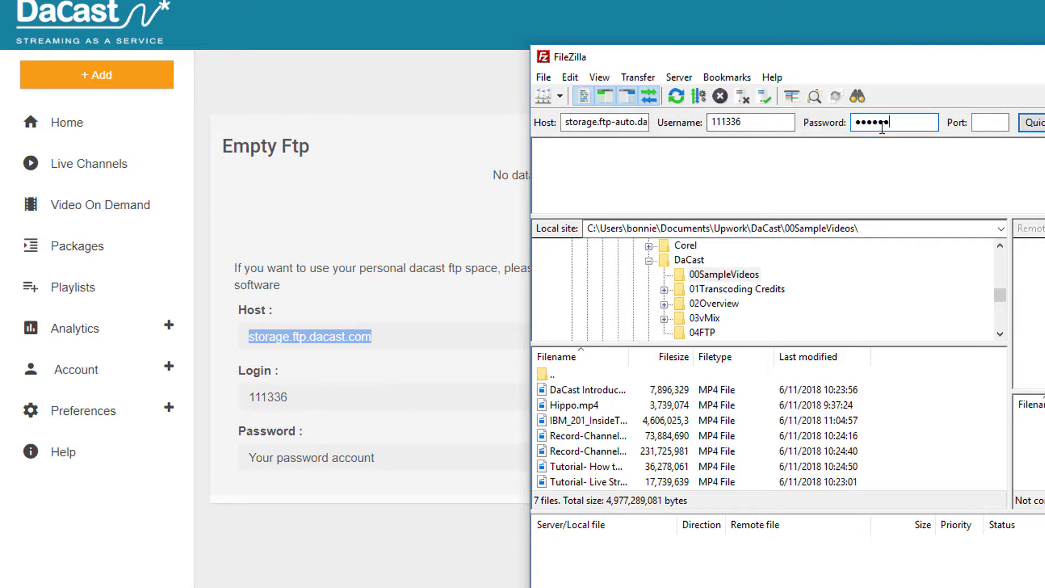
pyautogui.press('Return')
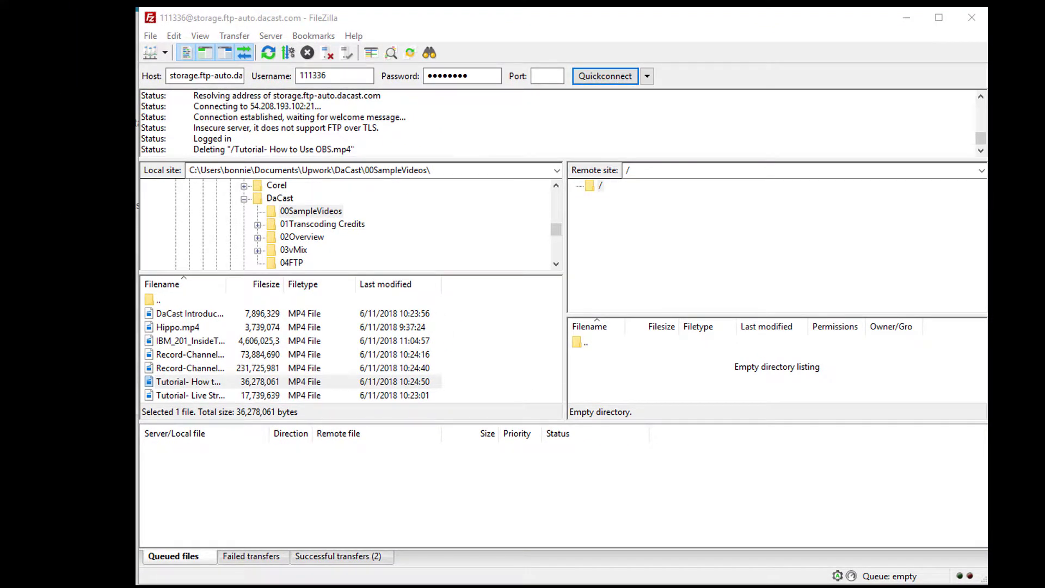
# Set FileZilla's connection timeout to 0 and maximum retries to 10.
pyautogui.click(175, 37)
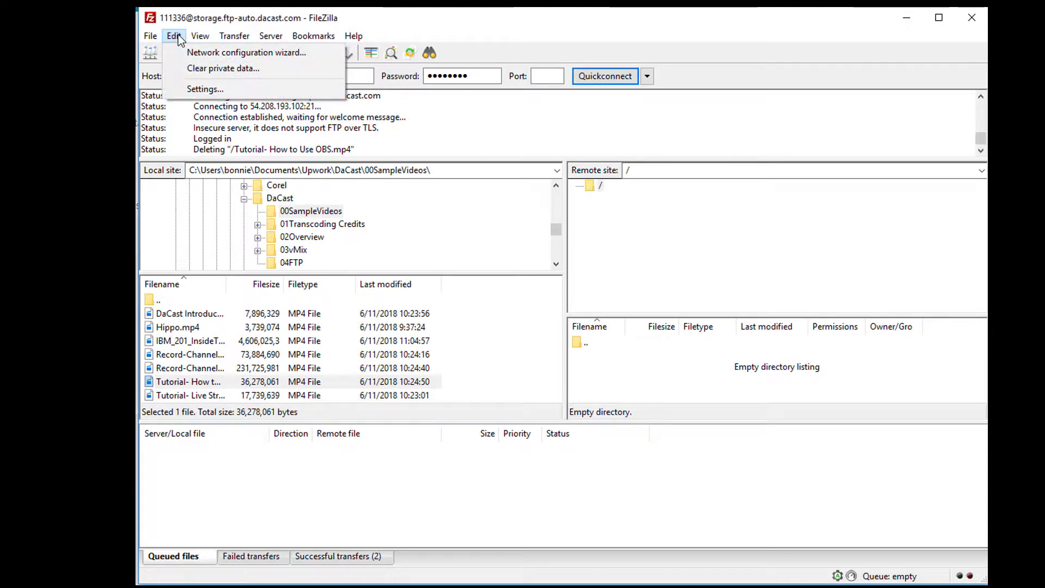
pyautogui.click(205, 88)
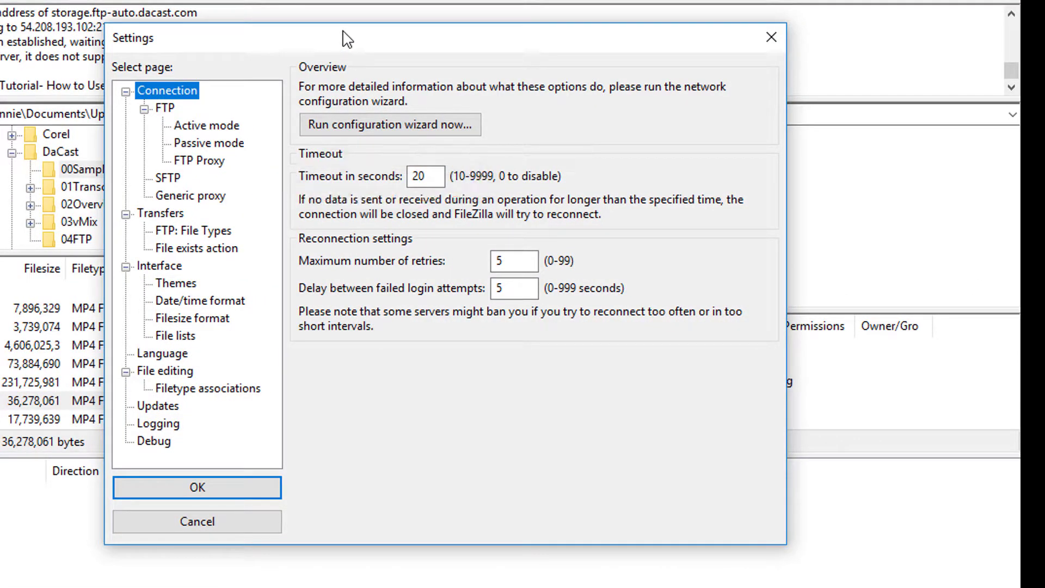
pyautogui.doubleClick(421, 176)
pyautogui.write('0')
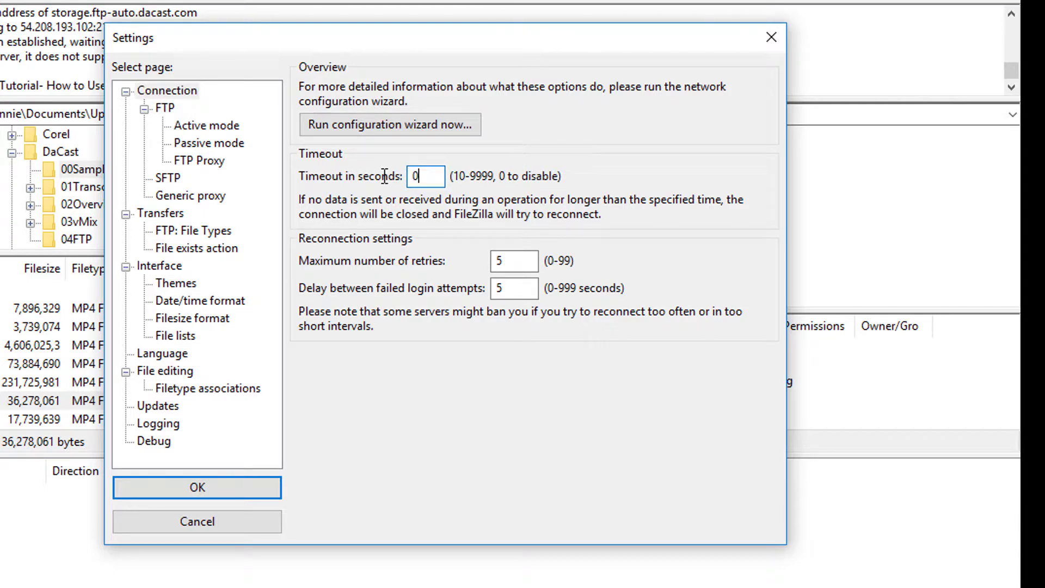
pyautogui.click(501, 259)
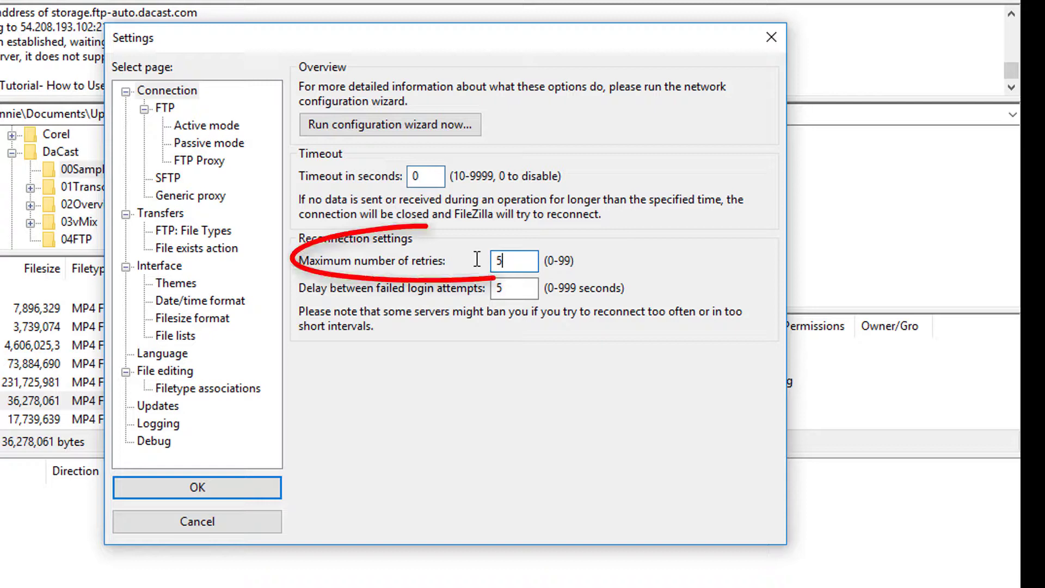
pyautogui.hotkey('shift', 'Home')
pyautogui.write('10')
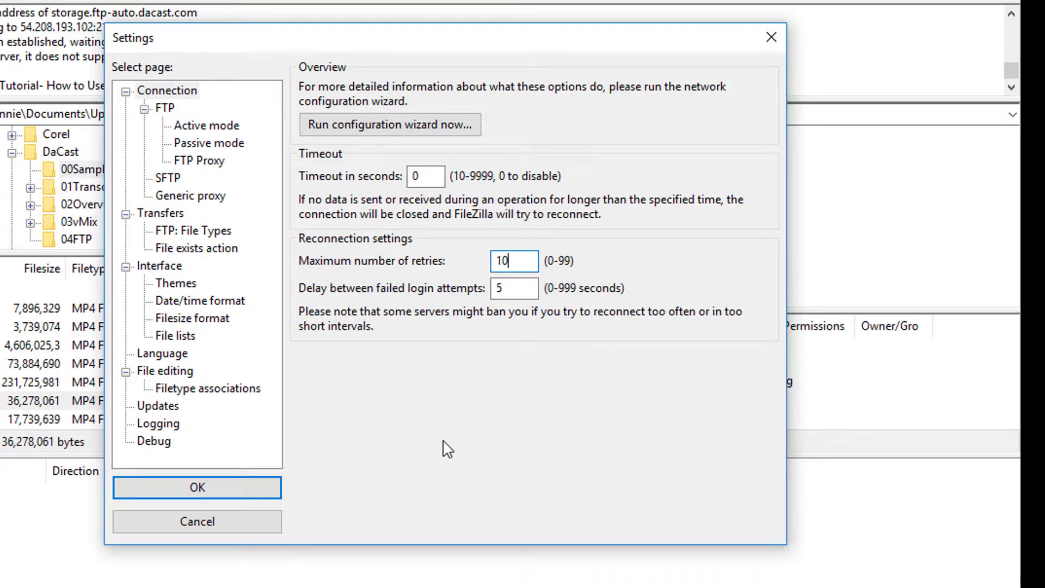
pyautogui.click(249, 486)
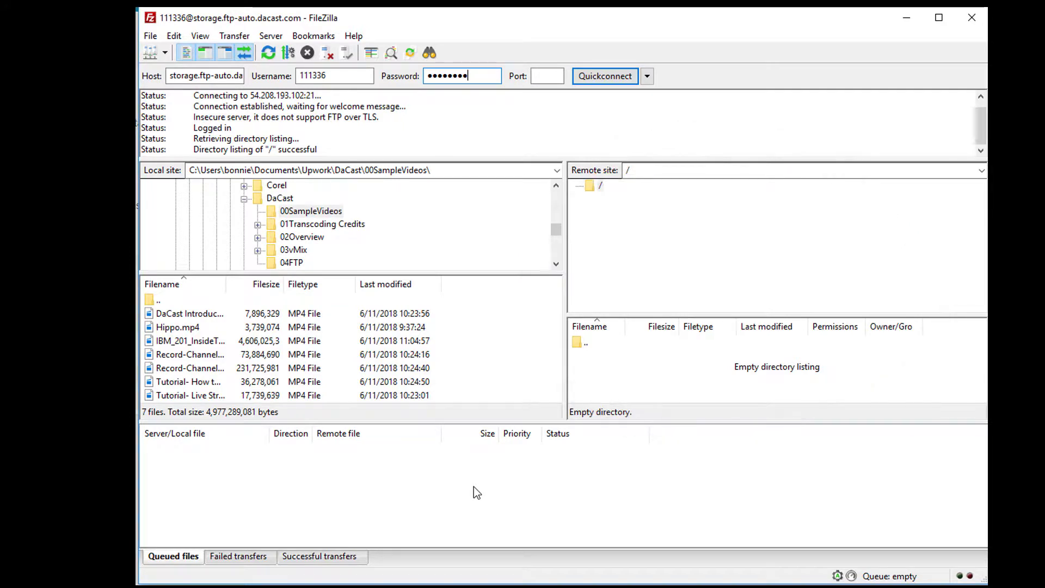
# Drag 'Tutorial- How to Use OBS.mp4' from the local sample videos into the remote pane.
pyautogui.click(185, 381)
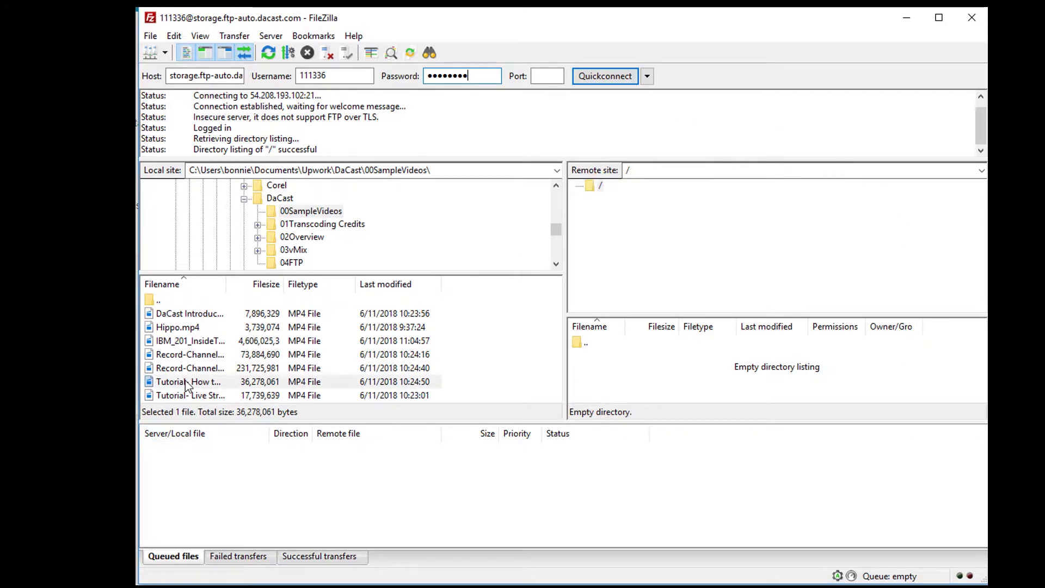
pyautogui.moveTo(185, 382); pyautogui.dragTo(678, 378)
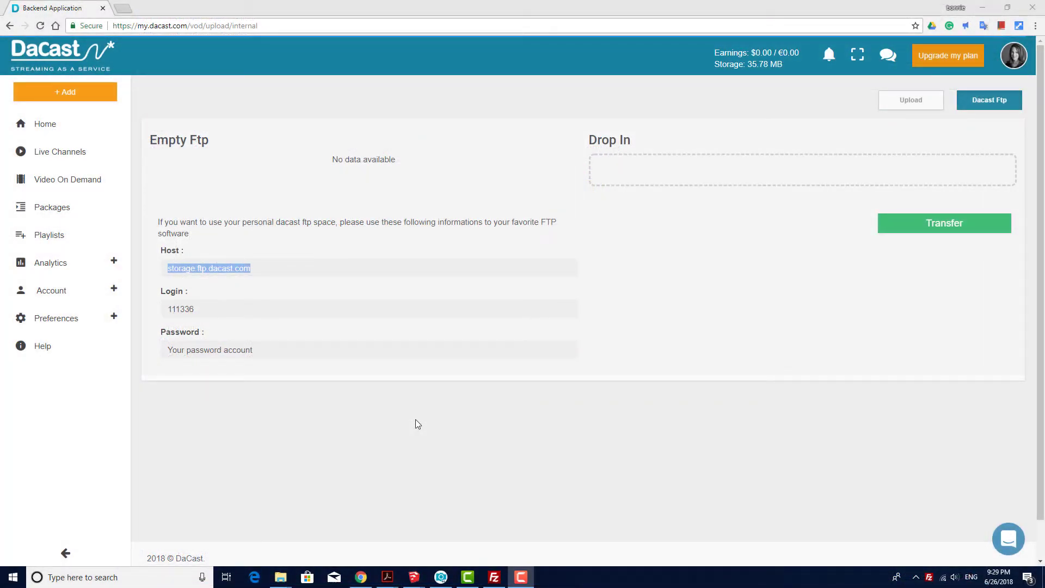
# Check the Video On Demand library for the 36.3 MB 'Tutorial- How to Use OBS' video.
pyautogui.click(73, 180)
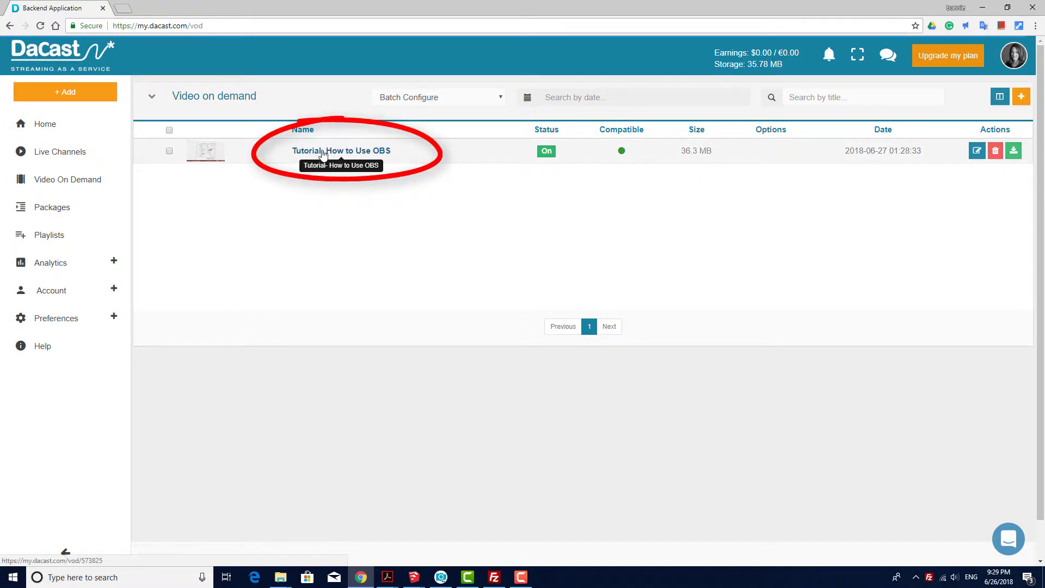
# Give the OBS tutorial video the description 'OBS Tutorial' and save it.
pyautogui.click(304, 151)
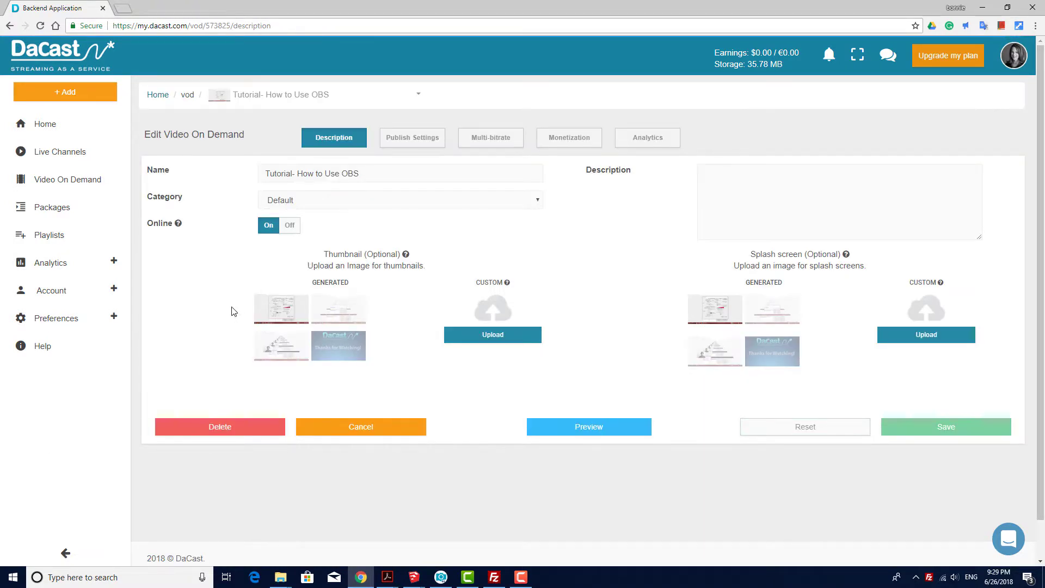
pyautogui.click(771, 183)
pyautogui.write('OBS ')
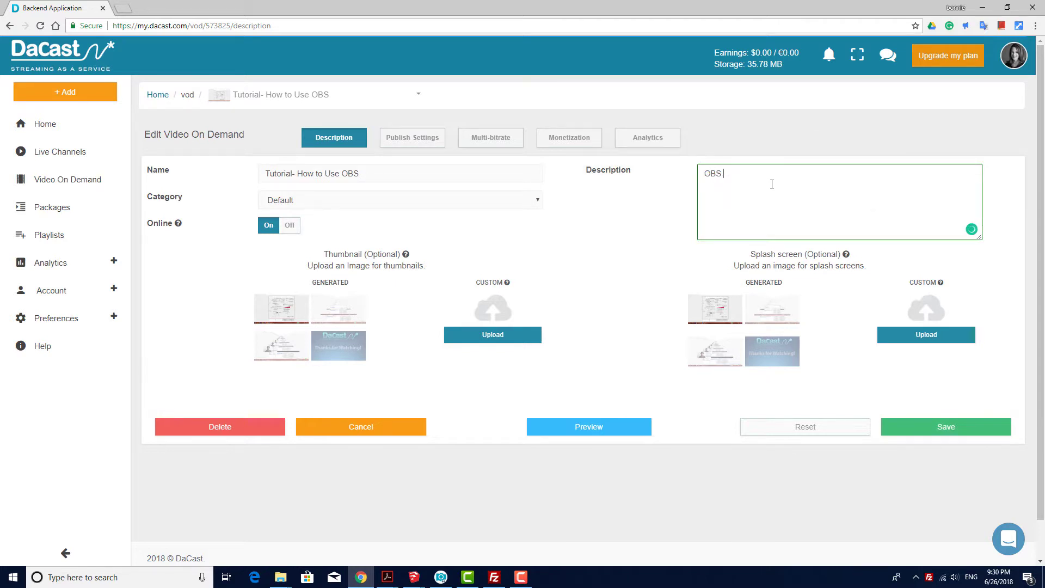
pyautogui.write('tutorial')
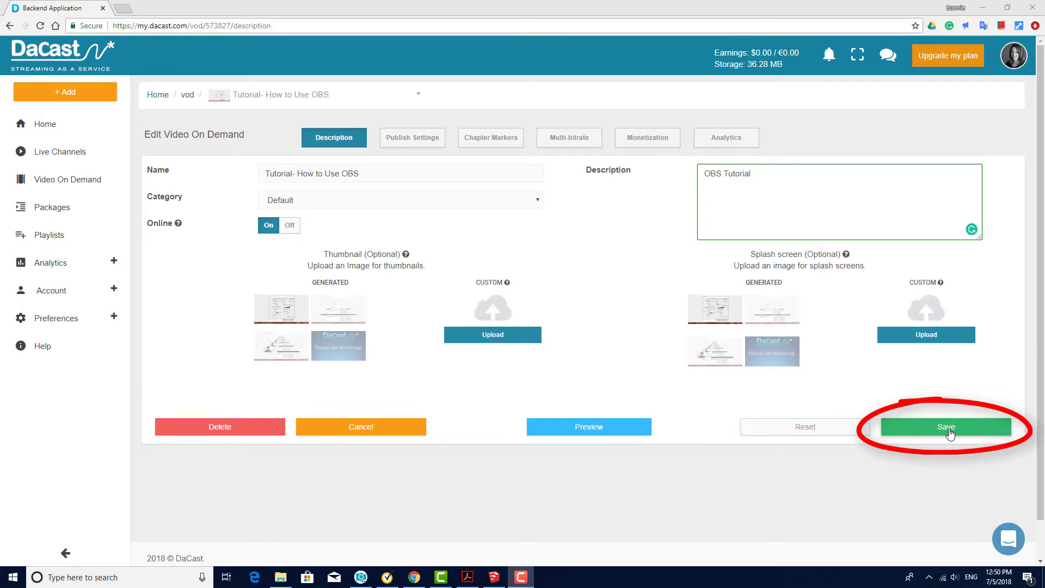
pyautogui.click(947, 428)
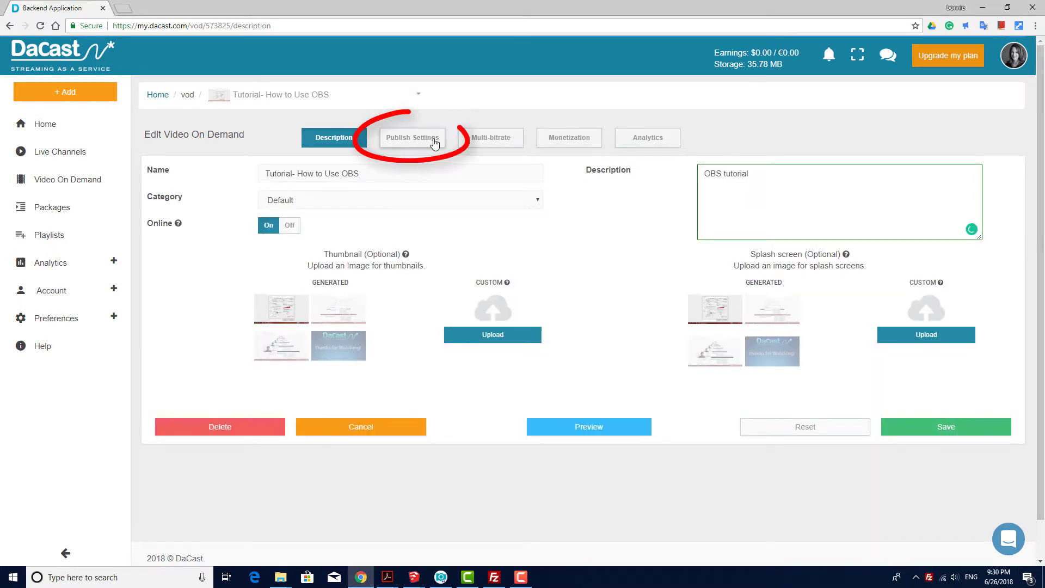
# Select the video's Twitter share link in Publish Settings and open a new tab.
pyautogui.click(434, 140)
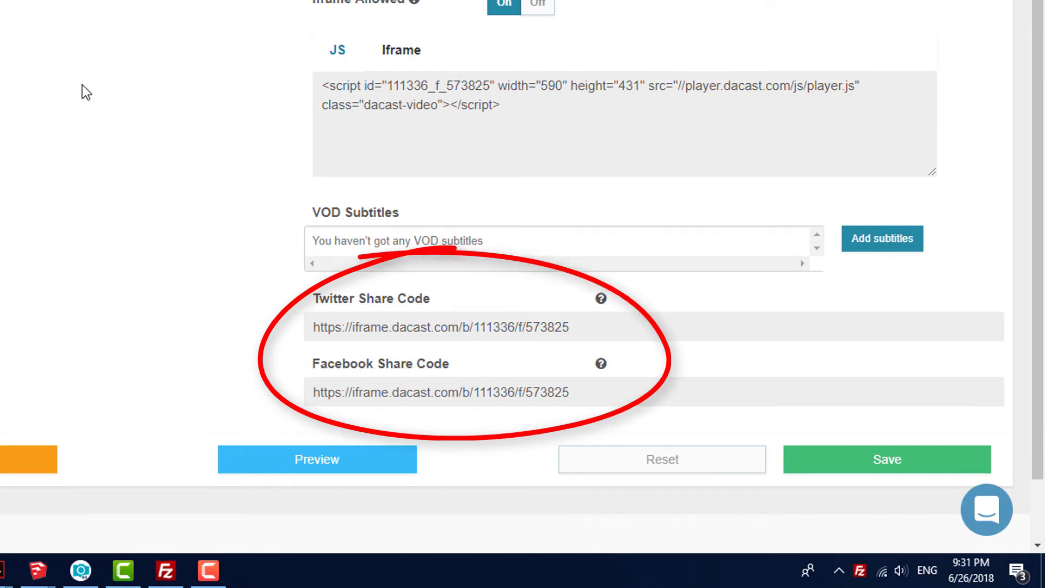
pyautogui.click(542, 329)
pyautogui.tripleClick(585, 323)
pyautogui.hotkey('ctrl', 'c')
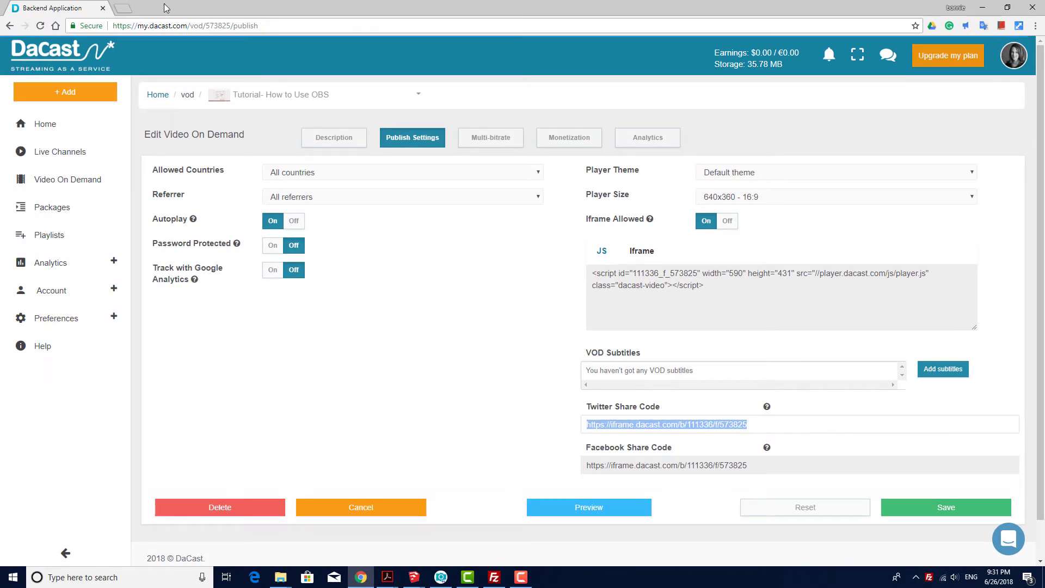
pyautogui.click(125, 8)
# Paste and load the share link, then play the OBS tutorial in the hosted player.
pyautogui.hotkey('ctrl', 'v')
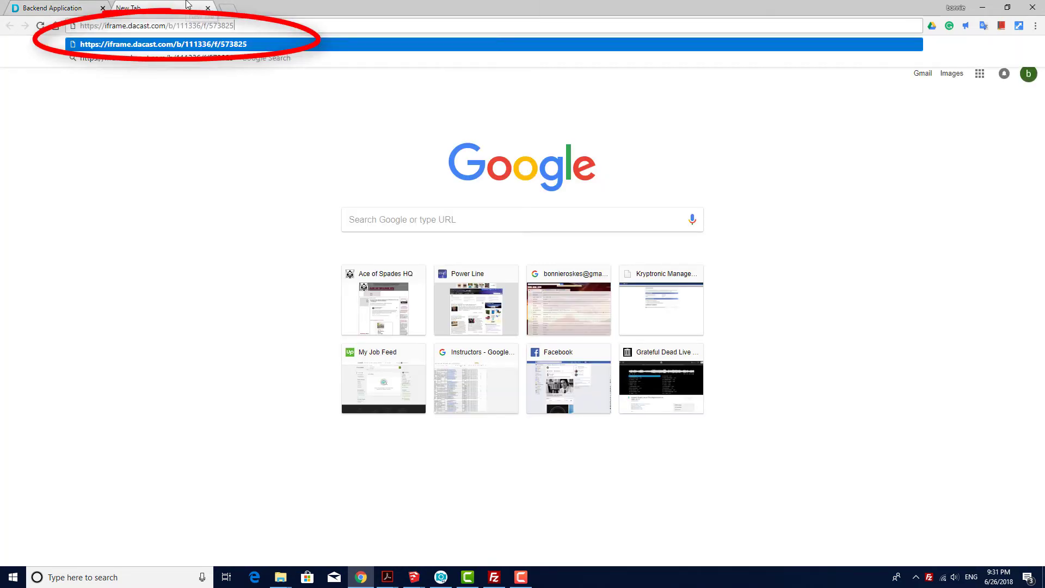
pyautogui.press('Return')
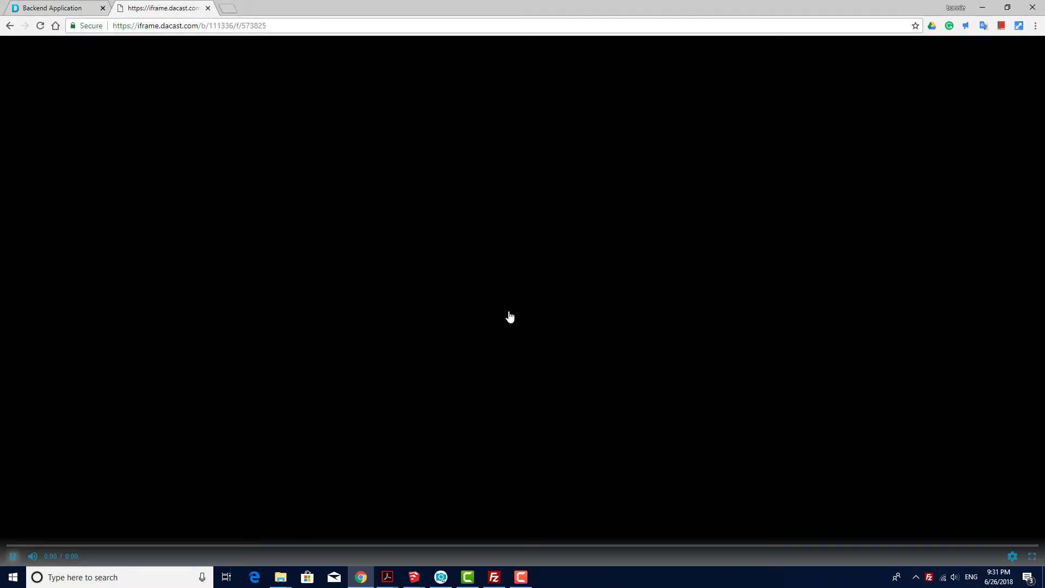
pyautogui.click(510, 317)
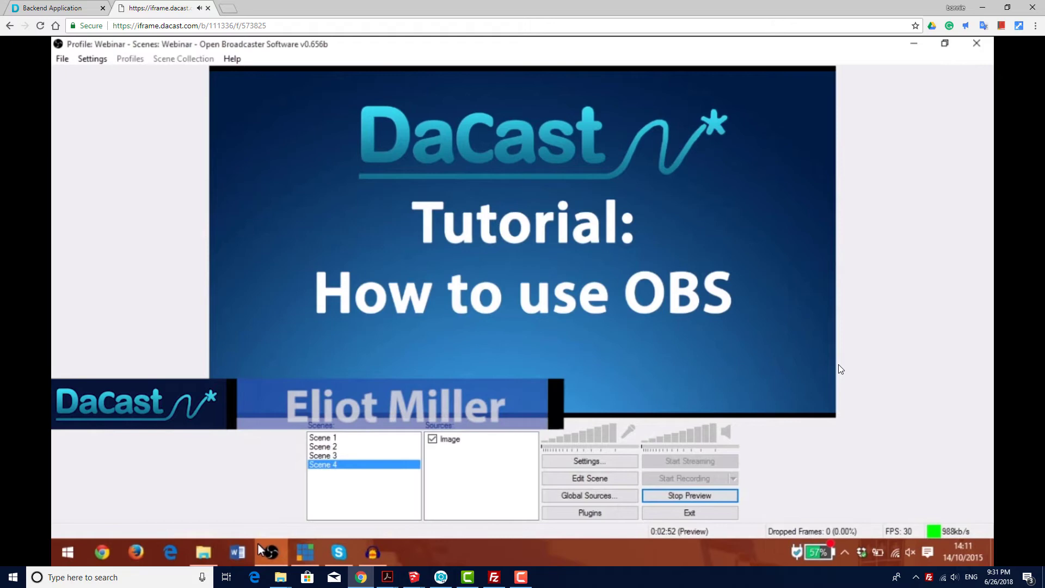